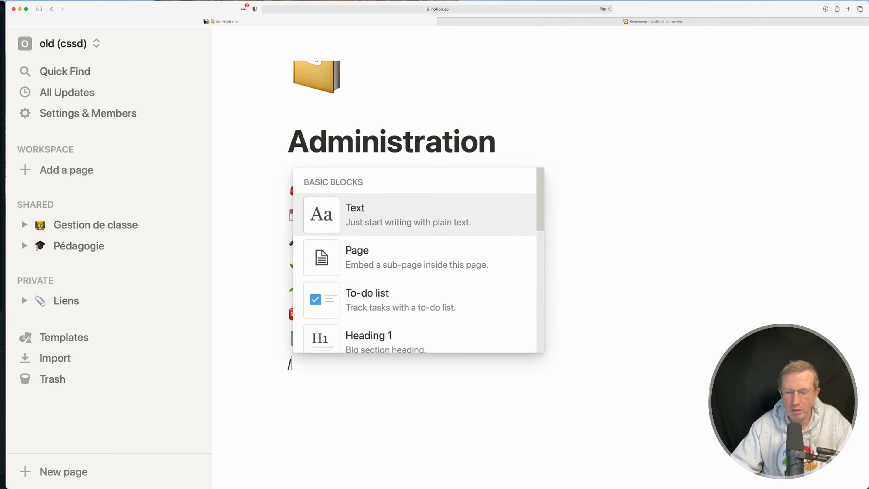
Insert a full-page table in the Administration page and title it Program
key("Down")
key("Return")
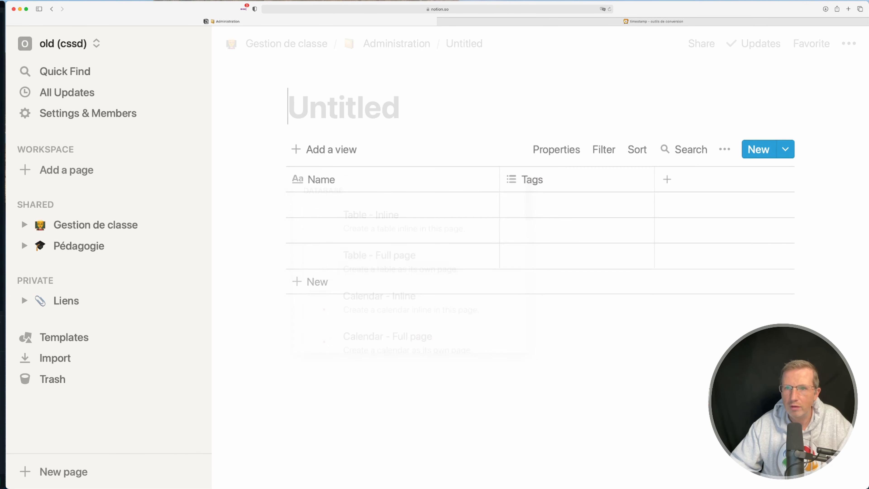
type("Progra")
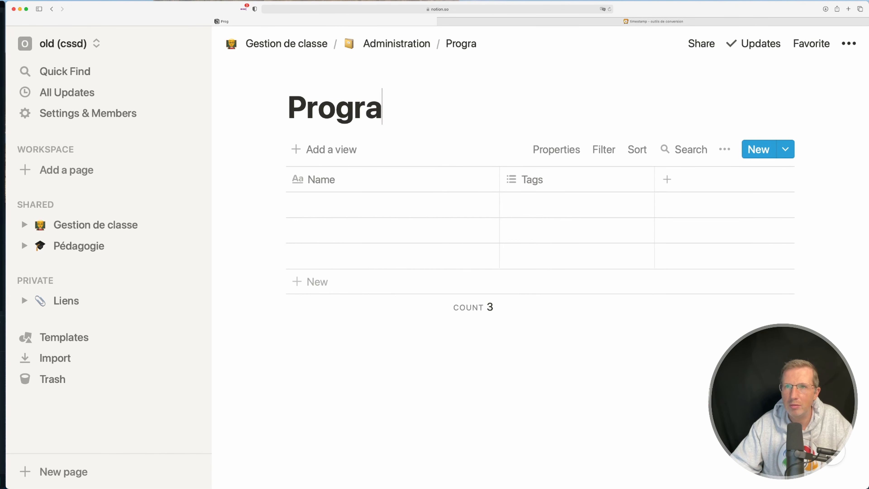
Narrow the table's Name column to less than half its width
left_click(497, 182)
left_click(499, 183)
left_click_drag(499, 183, 315, 195)
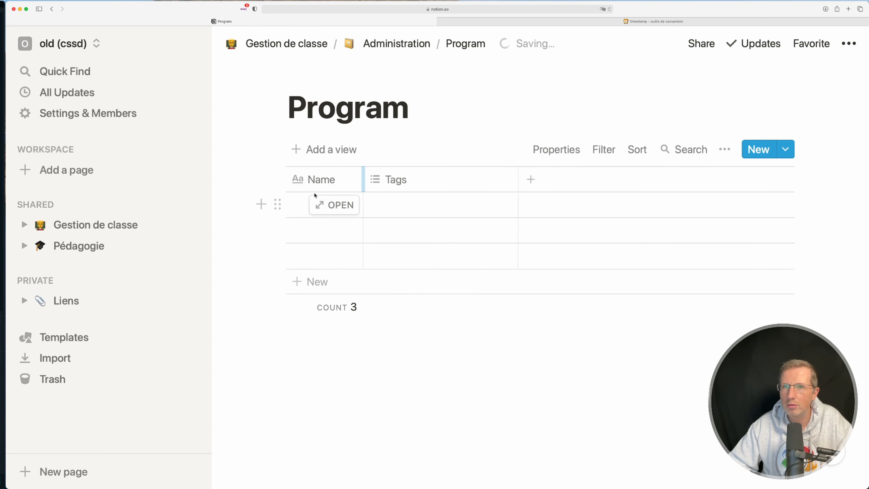
Change the Tags column to a Number property named Semaine and narrow it to fit its heading
left_click(383, 180)
mouse_move(445, 260)
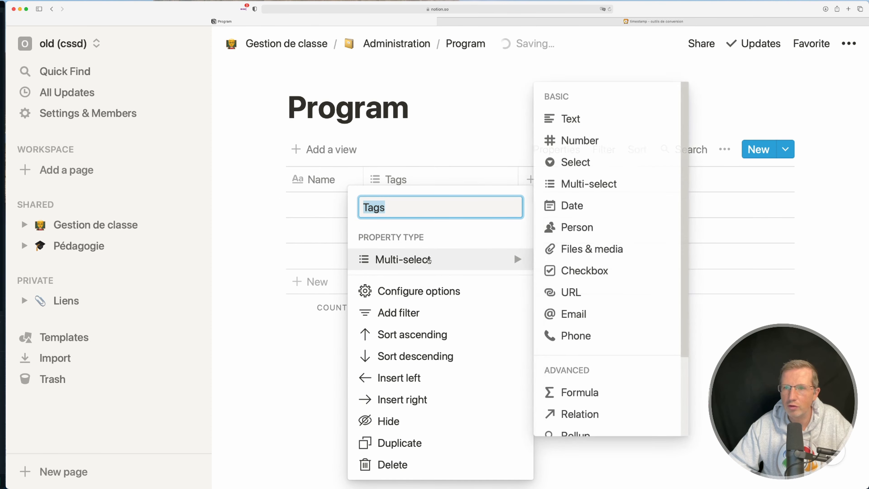
left_click(570, 141)
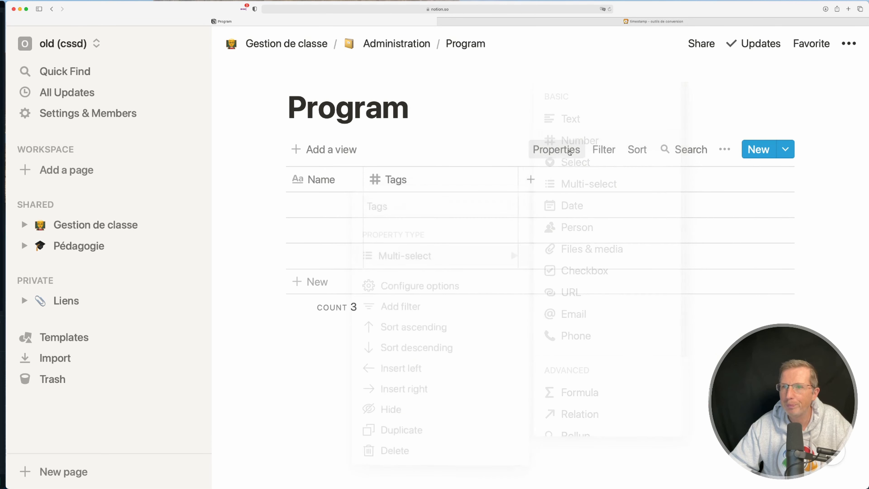
left_click(427, 187)
type("Semaine")
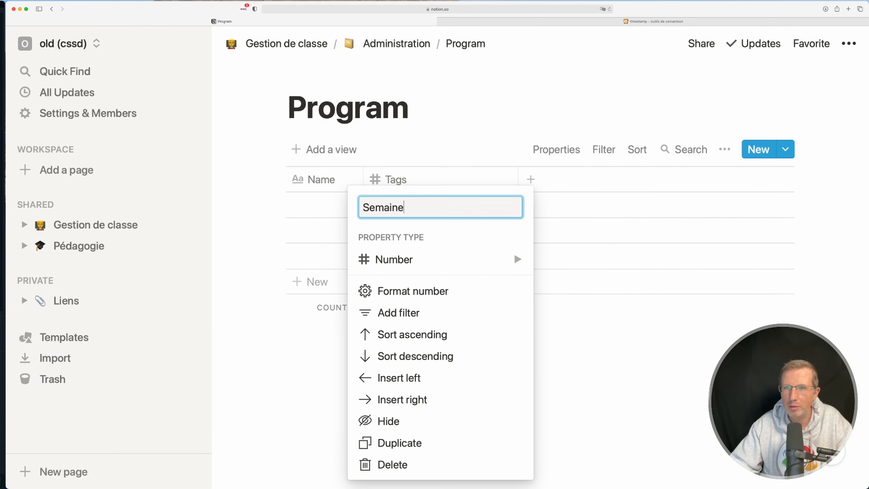
left_click(498, 135)
left_click_drag(516, 175, 443, 179)
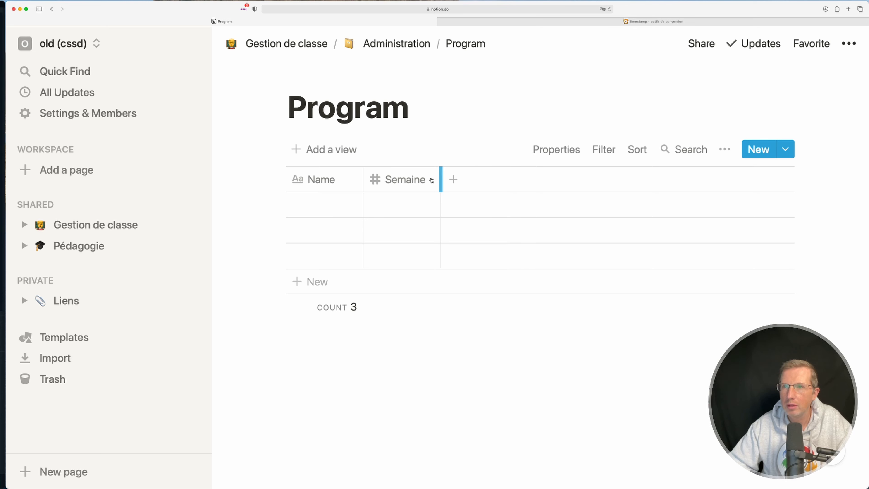
Add a Formula column after Semaine and name it Date
left_click(452, 180)
left_click(512, 263)
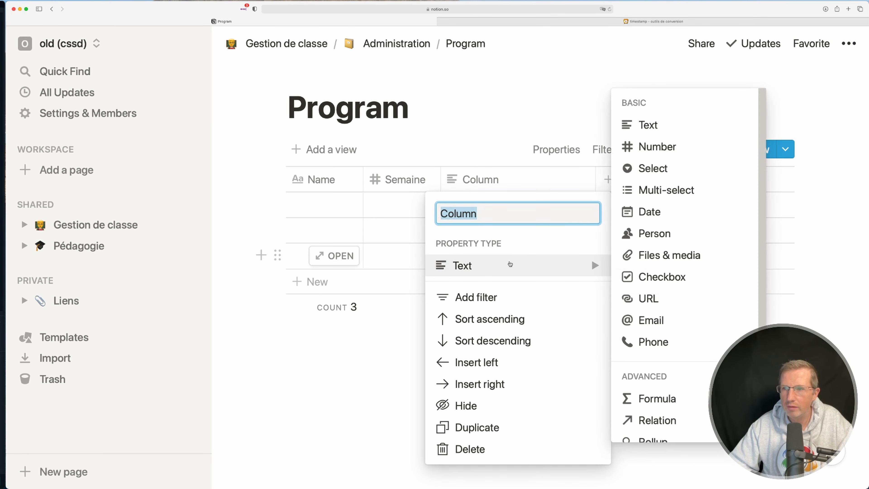
left_click(640, 398)
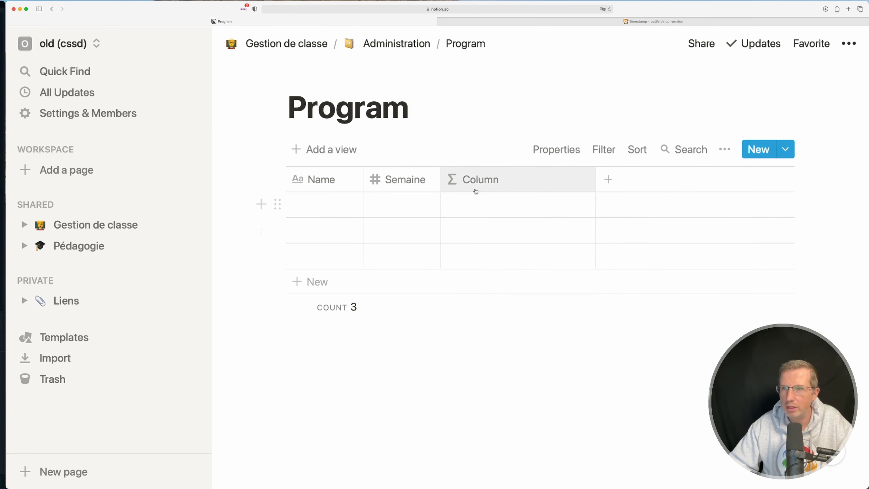
left_click(479, 183)
type("Date")
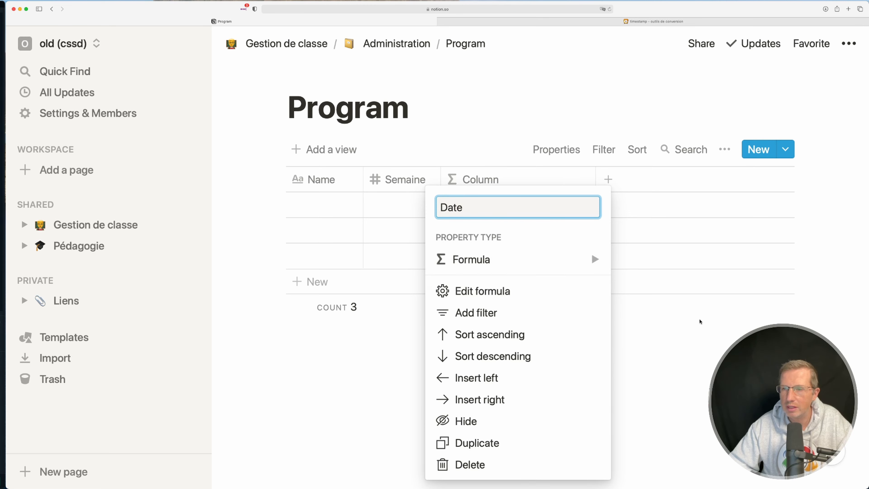
Begin the Date column's formula with the fromTimestamp function and its opening parenthesis
left_click(530, 292)
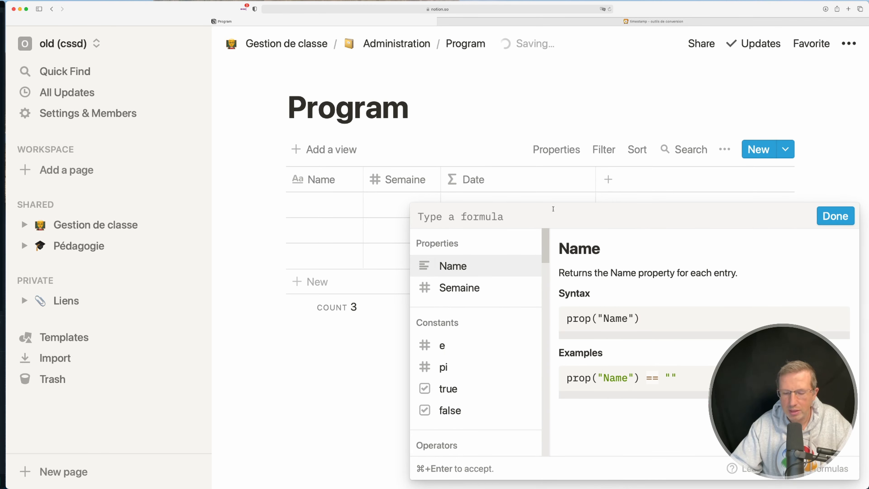
type("from")
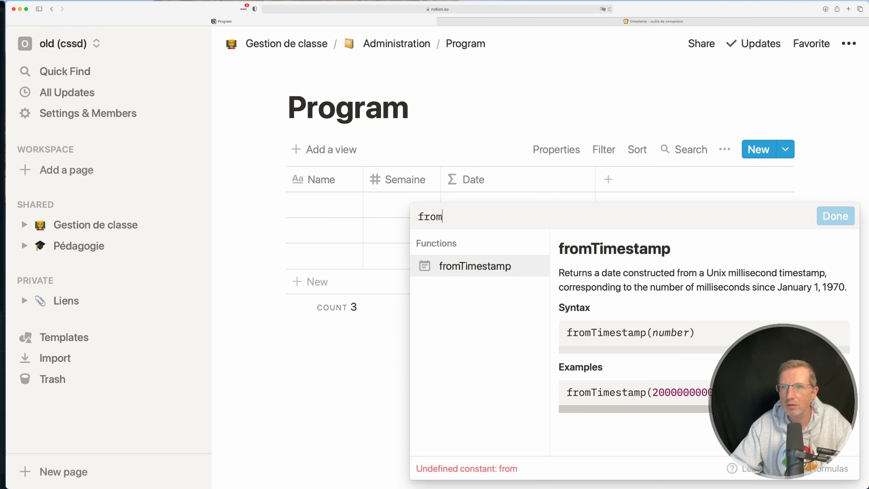
type("Tim")
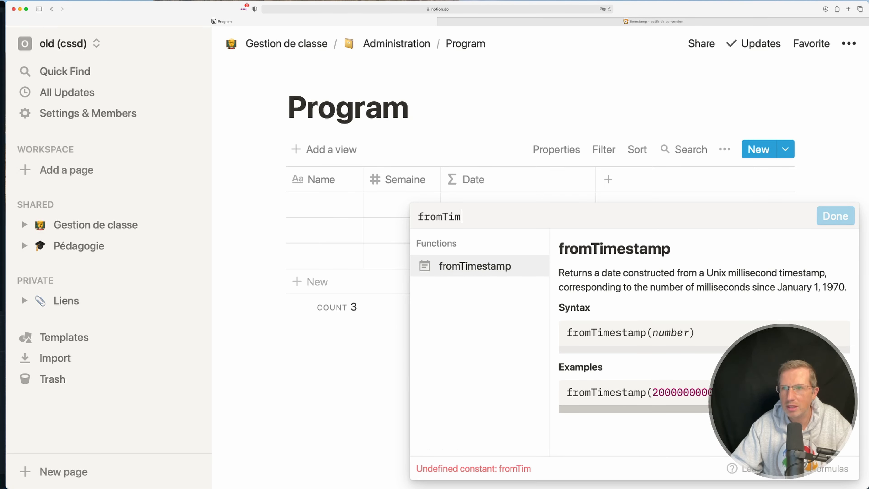
type("estamp")
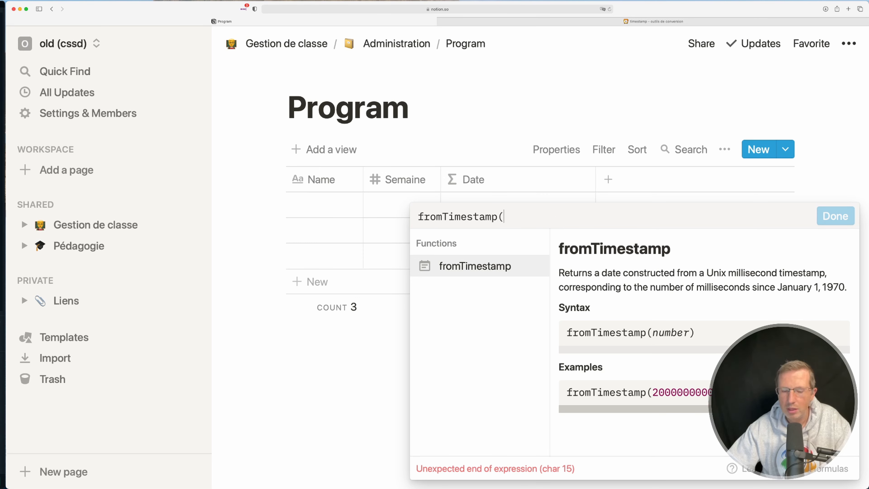
type("(")
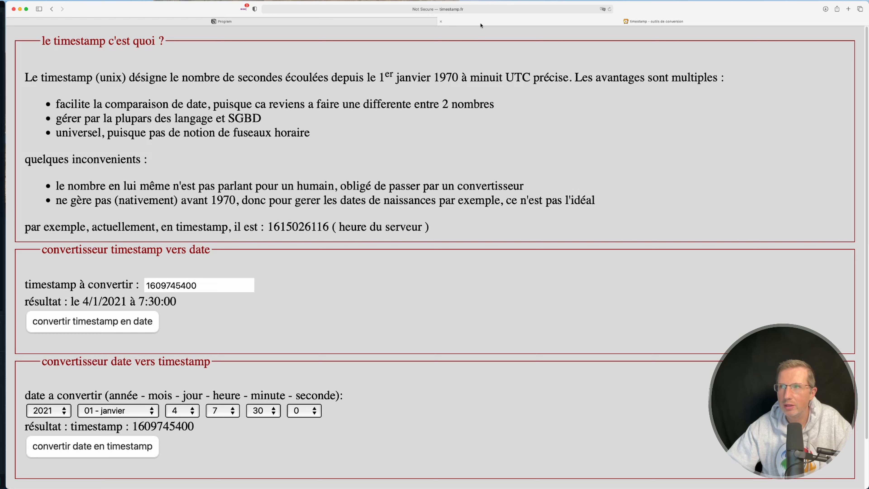
Switch to the timestamp.fr converter, convert 4 January 2021 at 7:30:00 into a timestamp, and copy the result
left_click(476, 21)
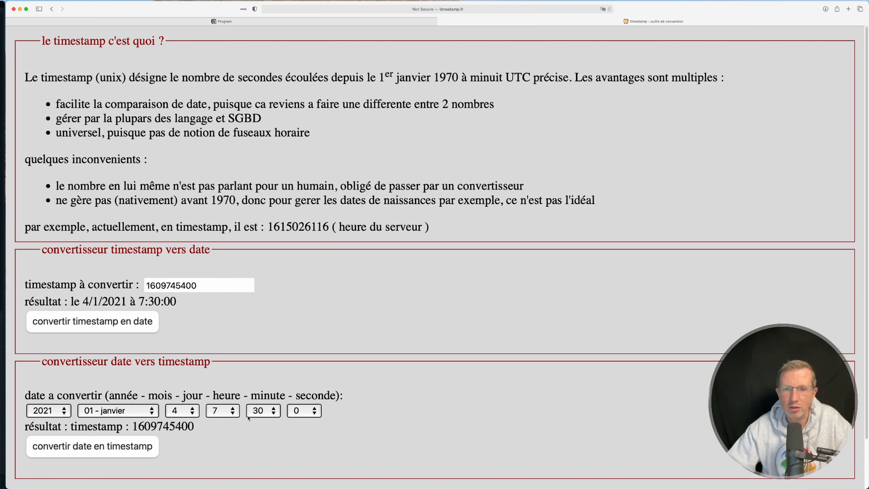
left_click(117, 452)
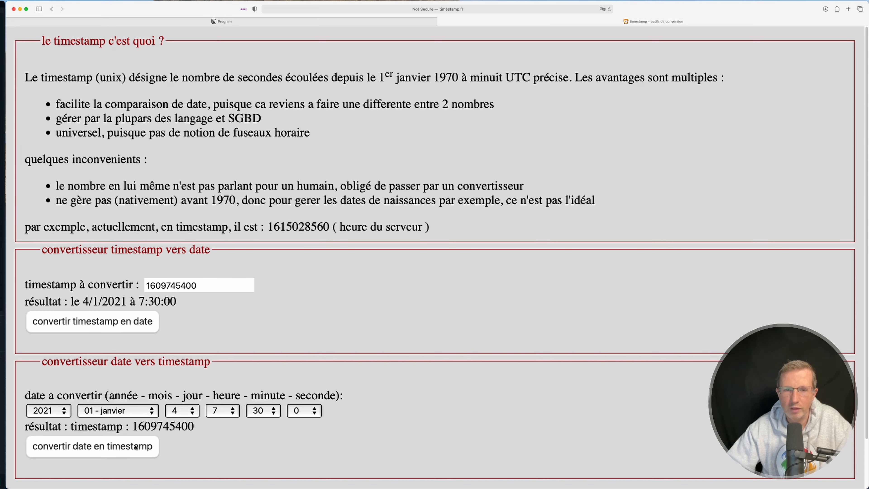
double_click(167, 426)
key("super+c")
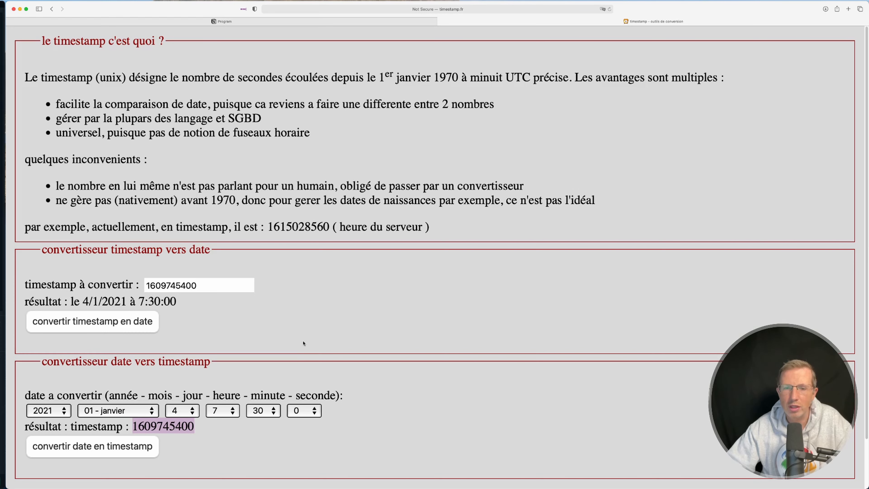
left_click(223, 21)
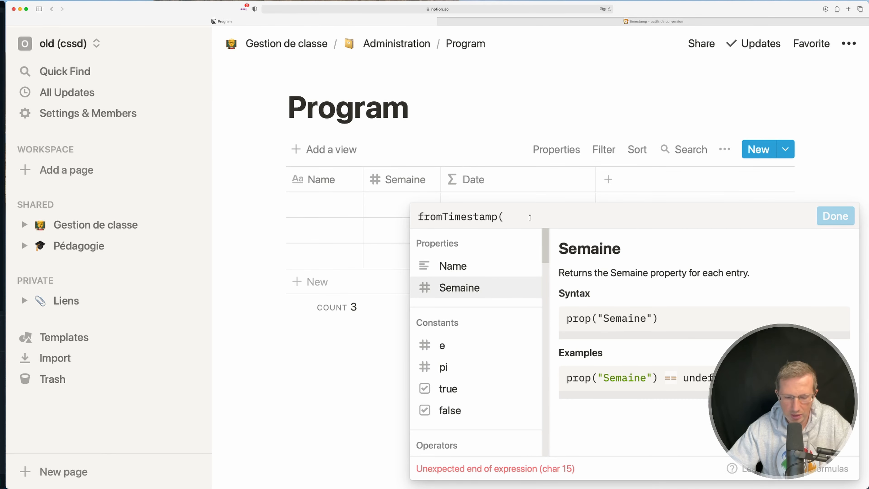
key("super+v")
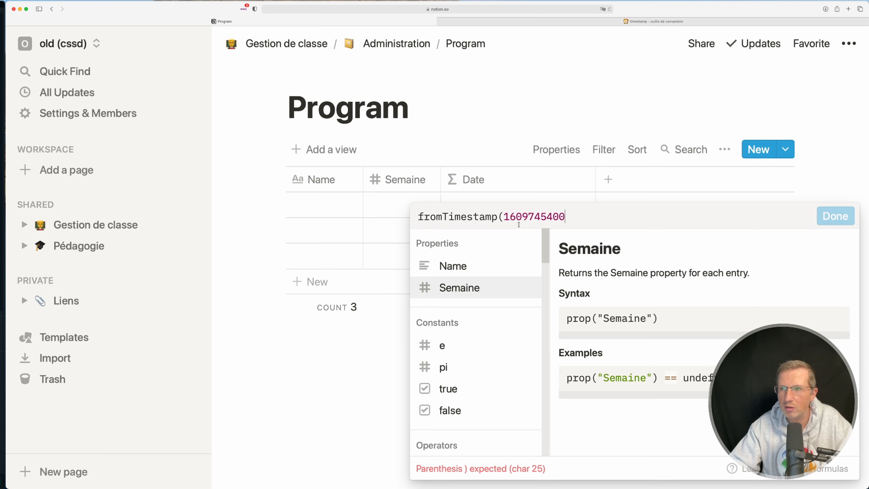
type("000")
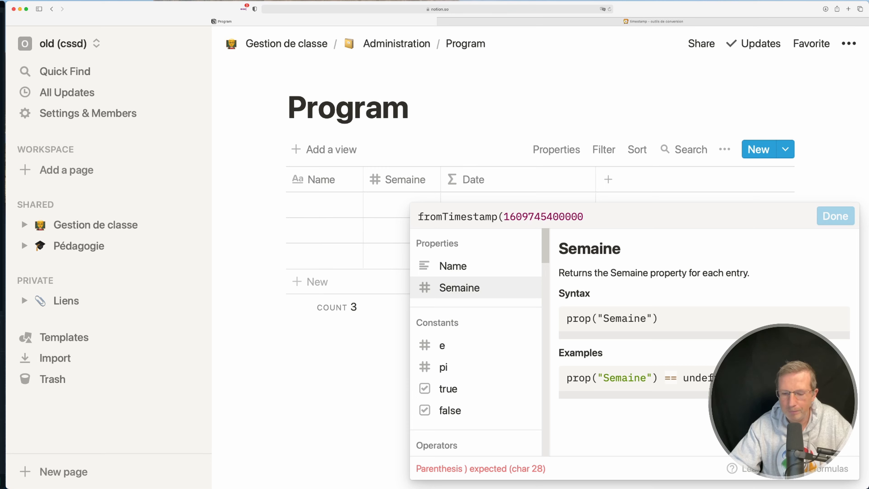
type(")")
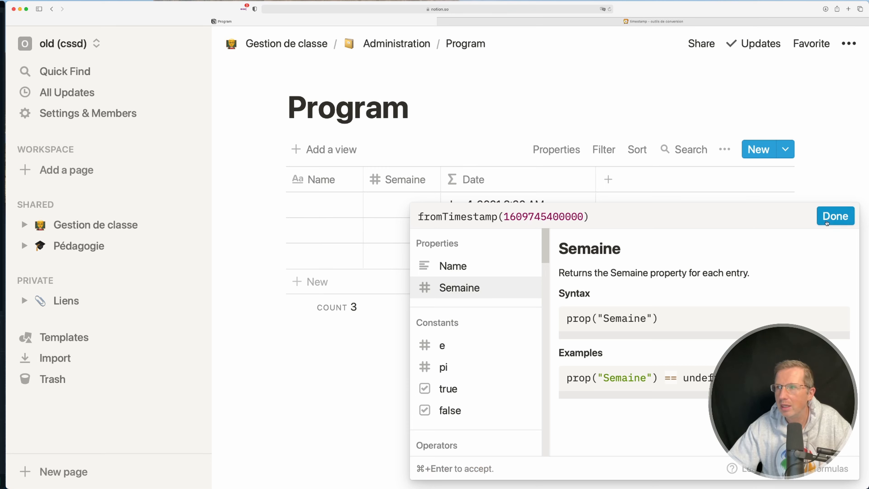
left_click(835, 216)
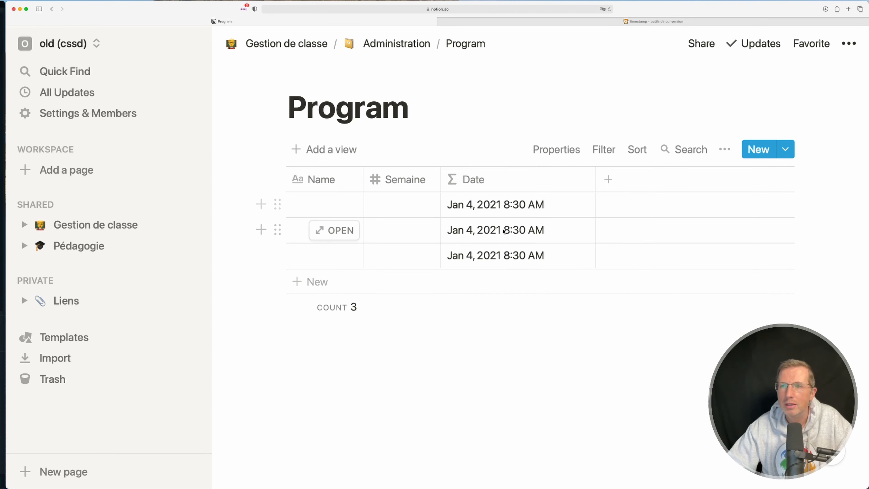
Fill the Semaine column with the numbers 1 to 4 in consecutive rows, adding new rows beyond the third
left_click(407, 204)
type("1")
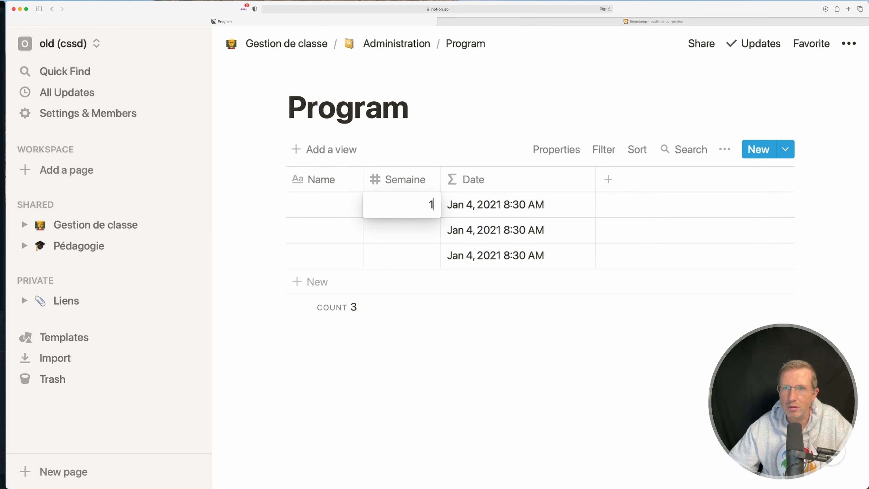
key("Return")
type("2")
key("Return")
type("3")
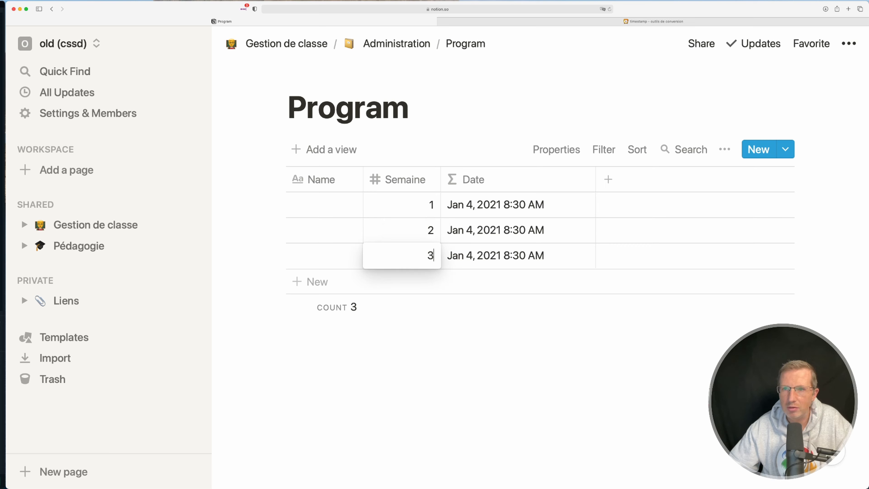
key("Return")
type("4")
key("Return")
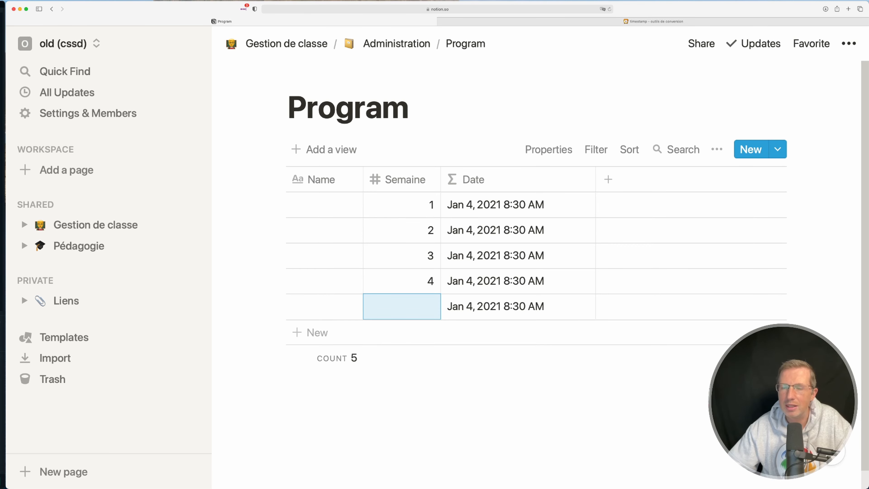
left_click(507, 188)
left_click(472, 292)
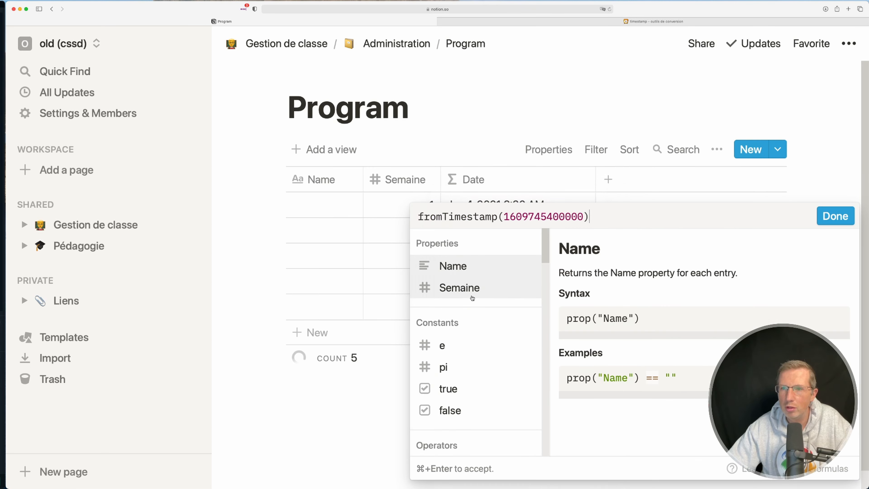
left_click(418, 217)
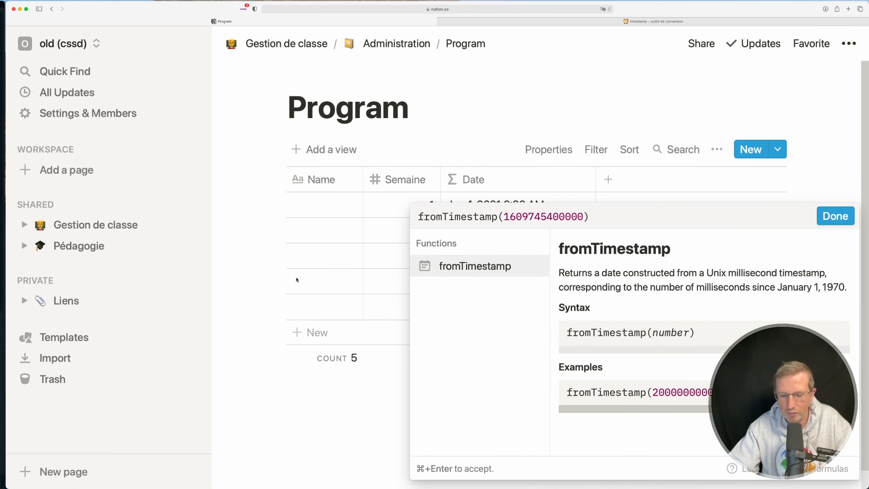
type("dateAdd'(")
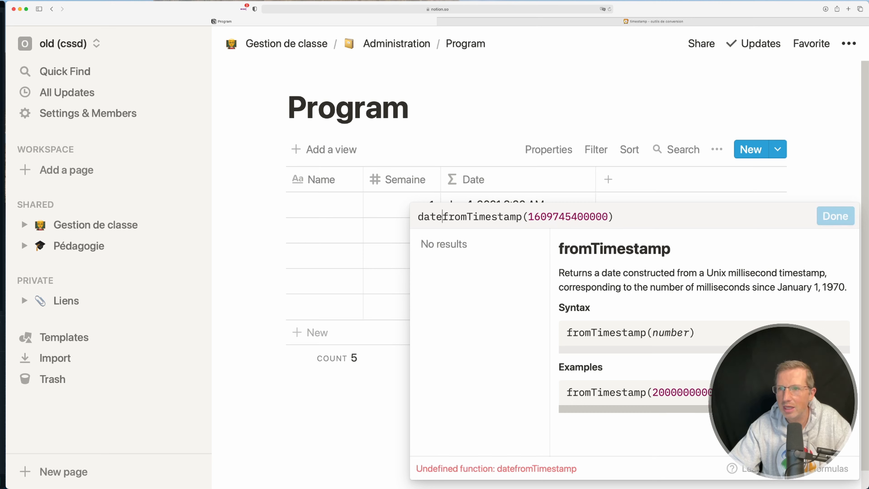
key("BackSpace")
key("BackSpace")
type("(")
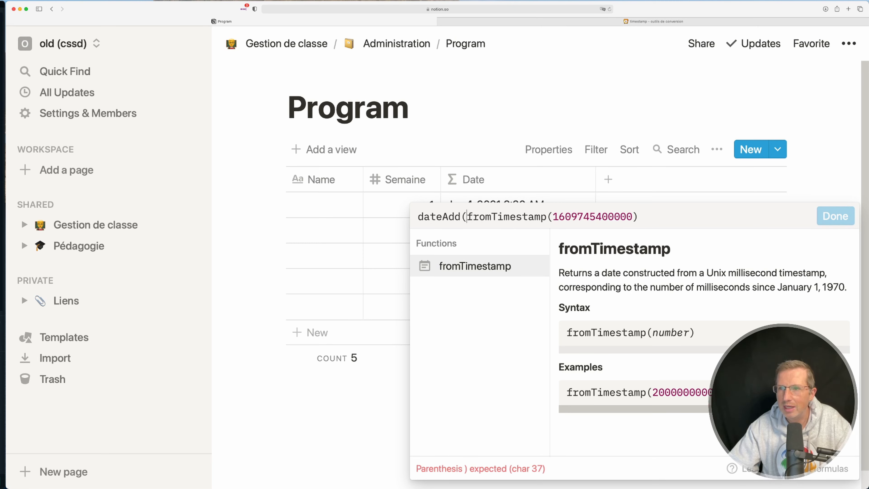
left_click(443, 216)
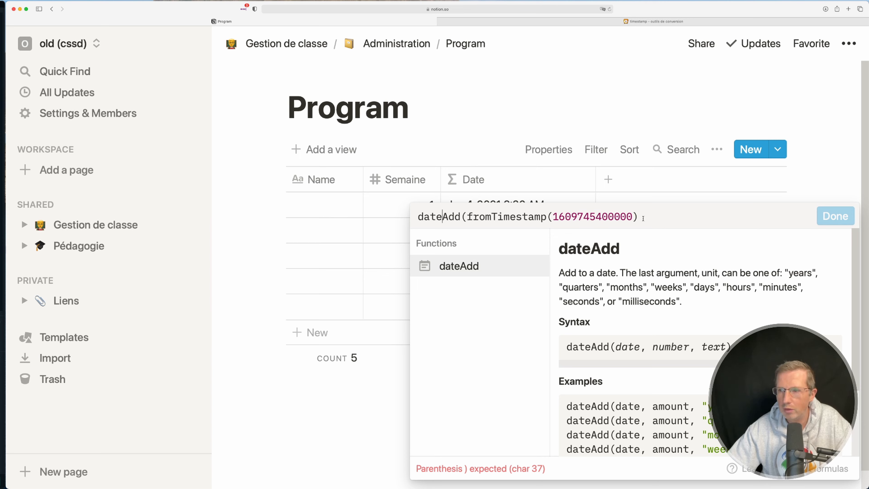
type(",1")
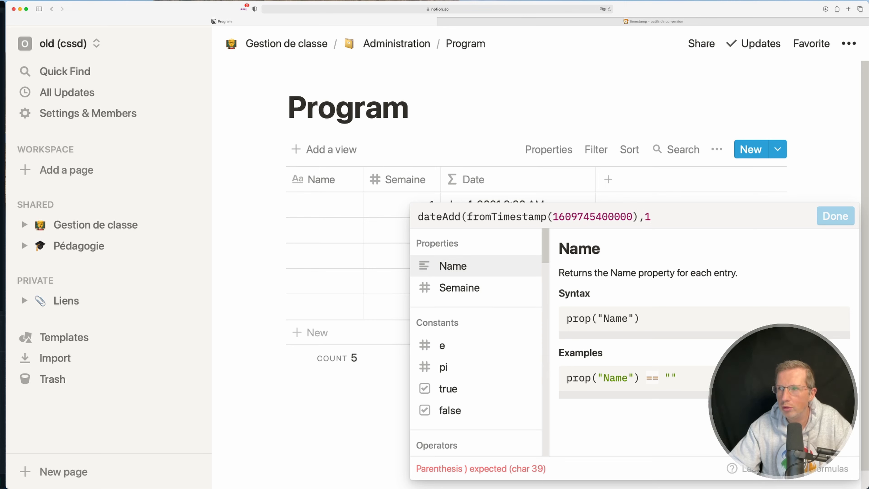
type(",\"week")
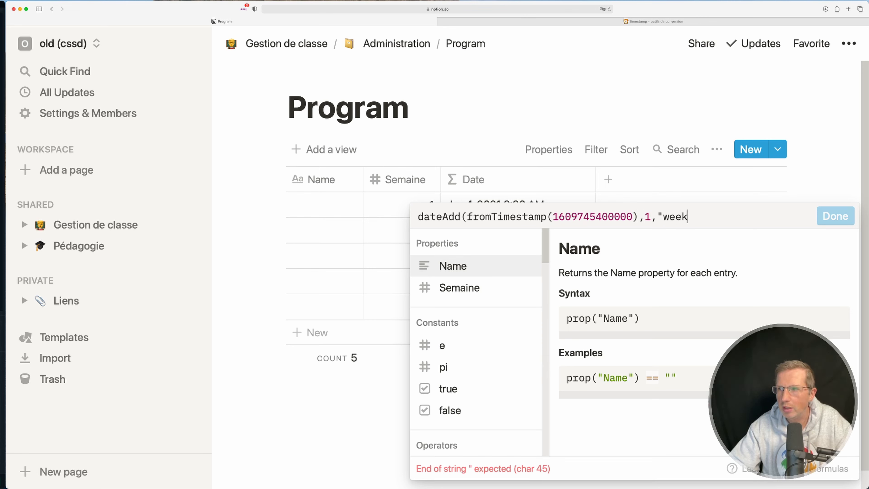
type("s\")")
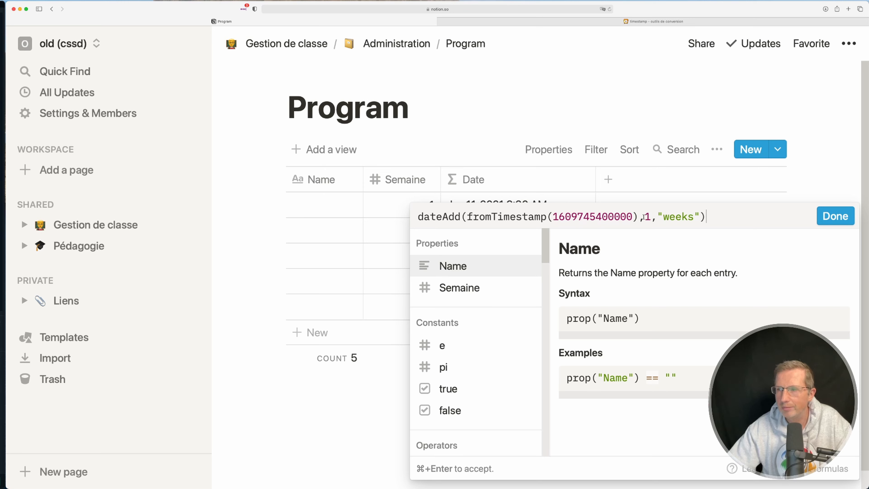
left_click(827, 219)
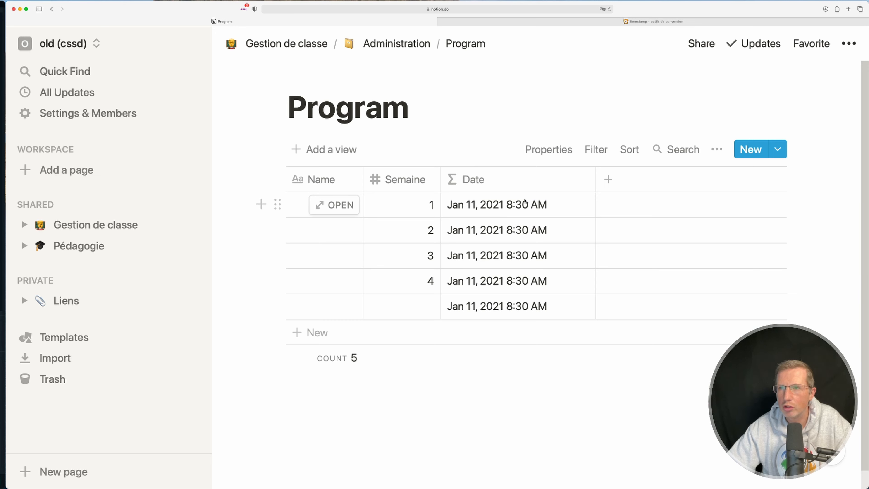
Replace the fixed 1 in the Date formula's dateAdd amount with prop("Semaine") and accept the formula
left_click(567, 205)
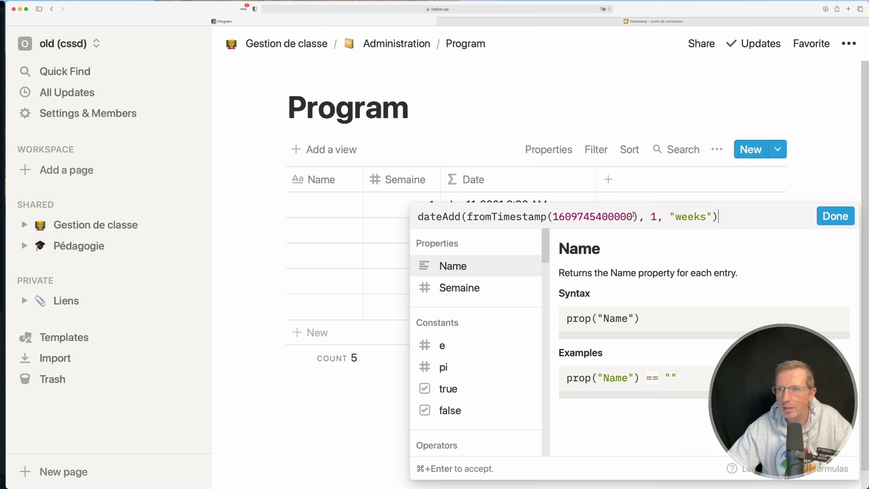
left_click(650, 216)
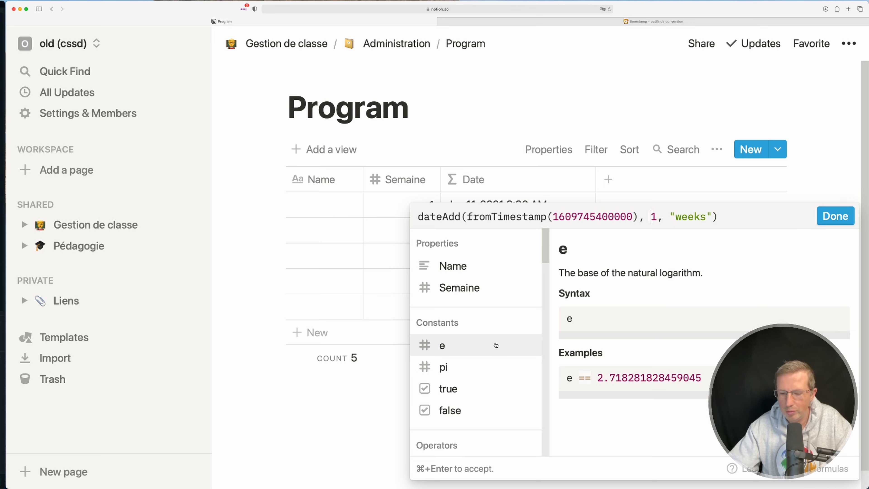
type("prop(\"")
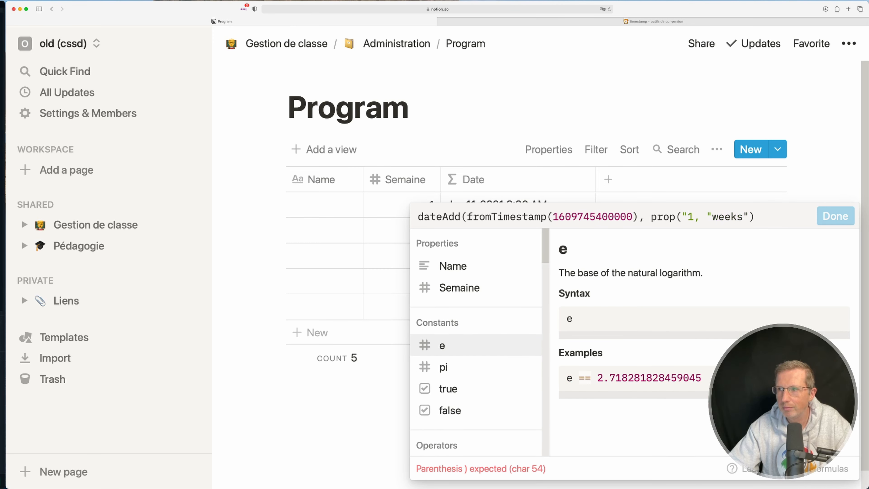
type("Sea")
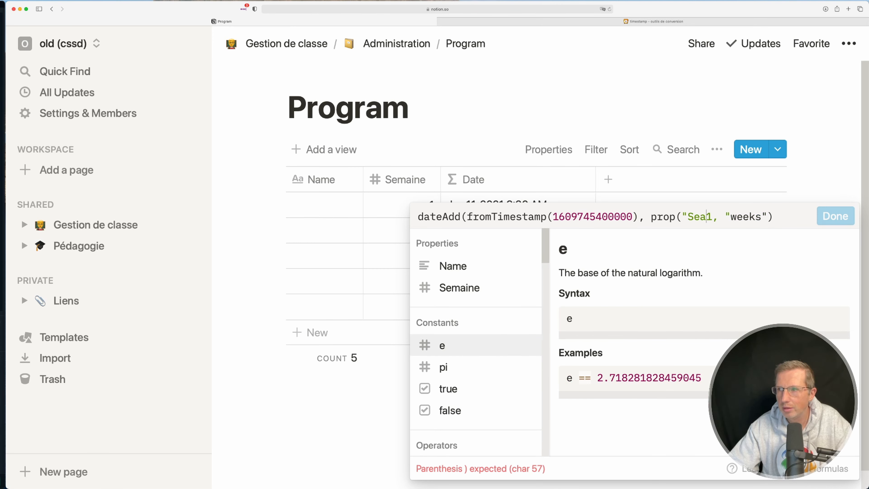
type("maine\"")
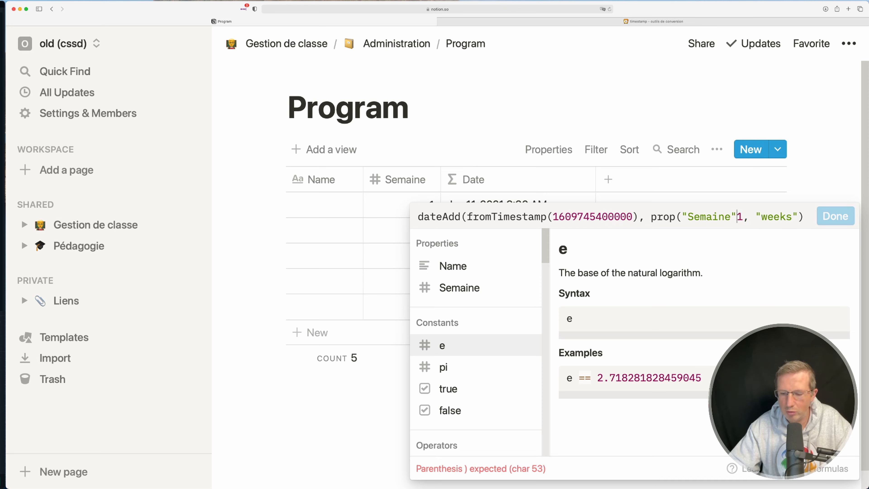
type(")")
key("Delete")
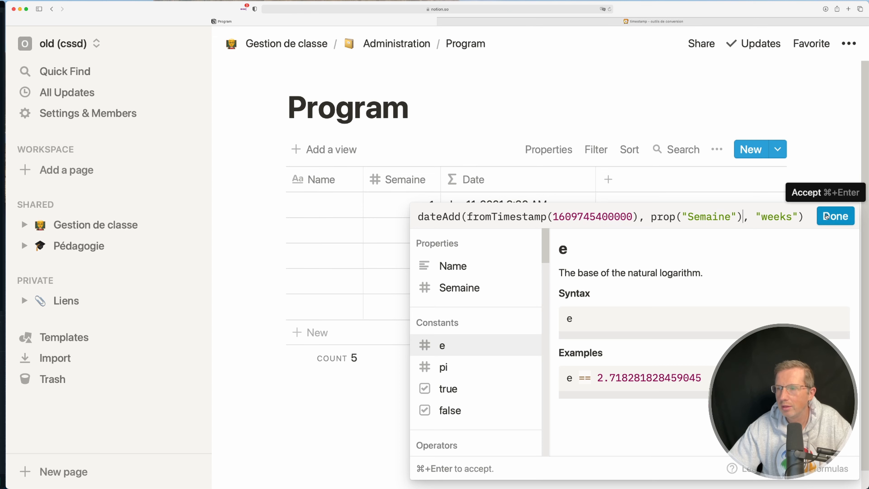
left_click(827, 216)
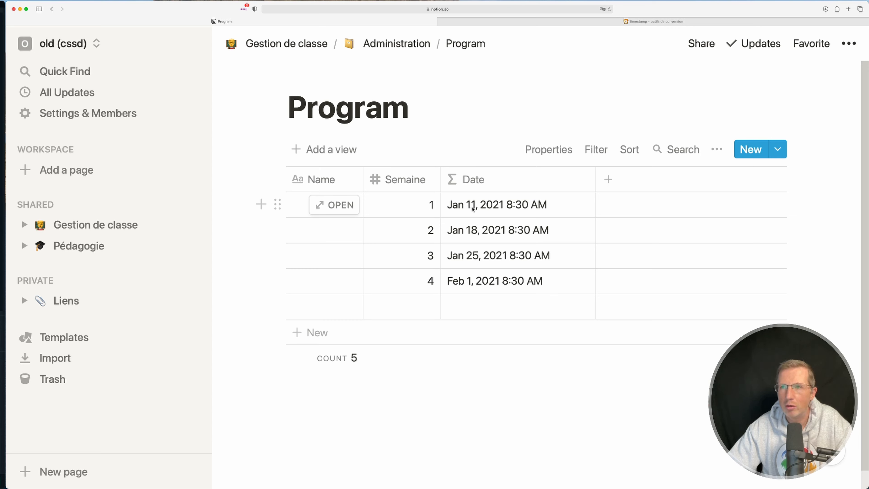
Subtract 1 from prop("Semaine") in the Date formula and accept it
left_click(543, 209)
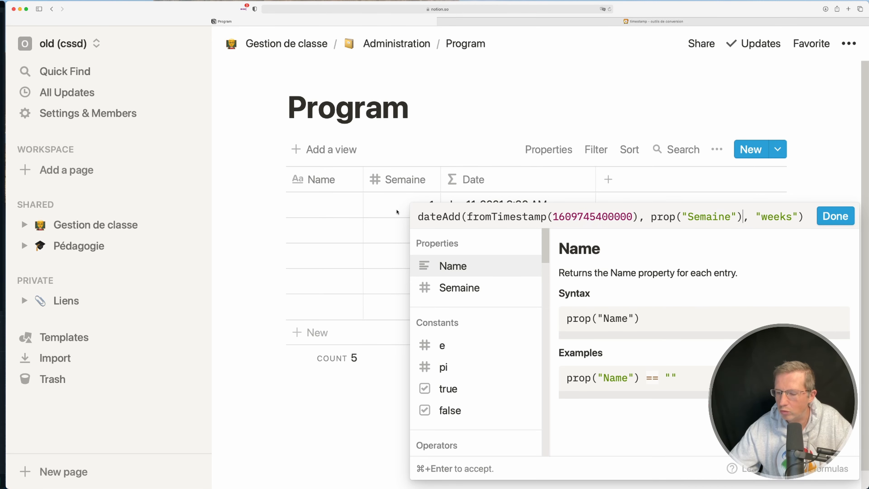
type("-1")
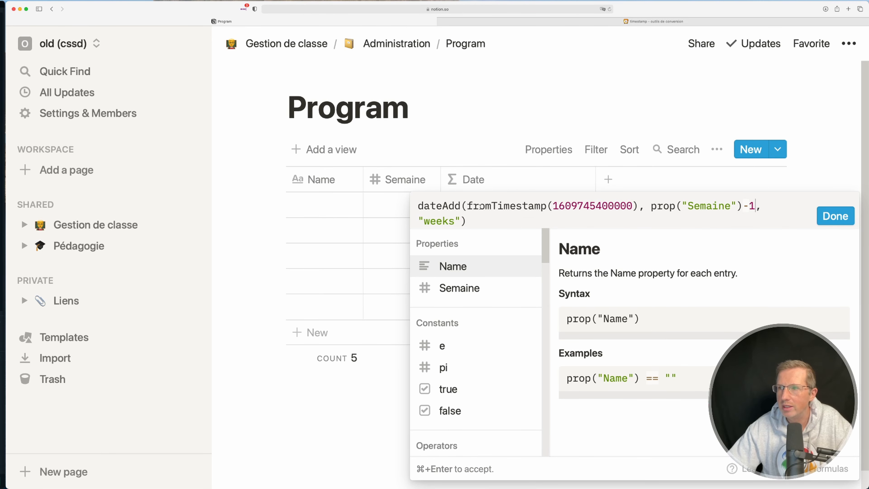
left_click(835, 216)
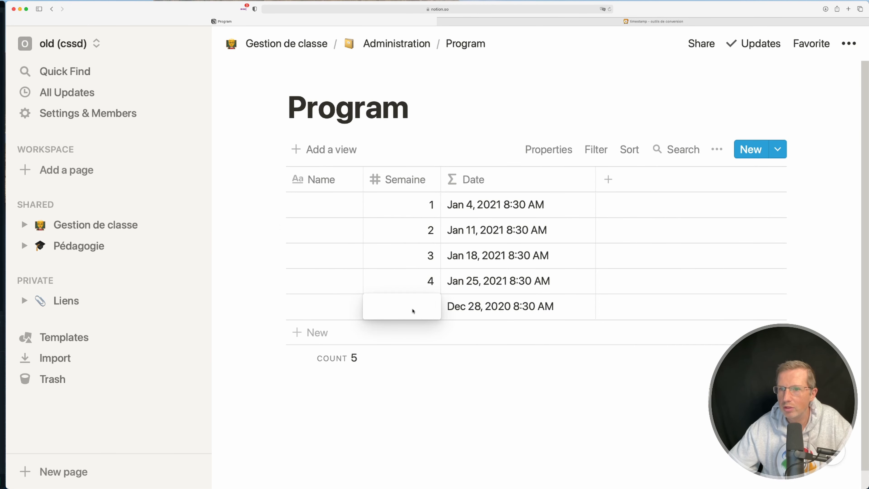
Continue the Semaine column with 5, 6 and 7 in consecutive rows, adding new rows as needed
type("5")
key("Return")
type("6")
key("Return")
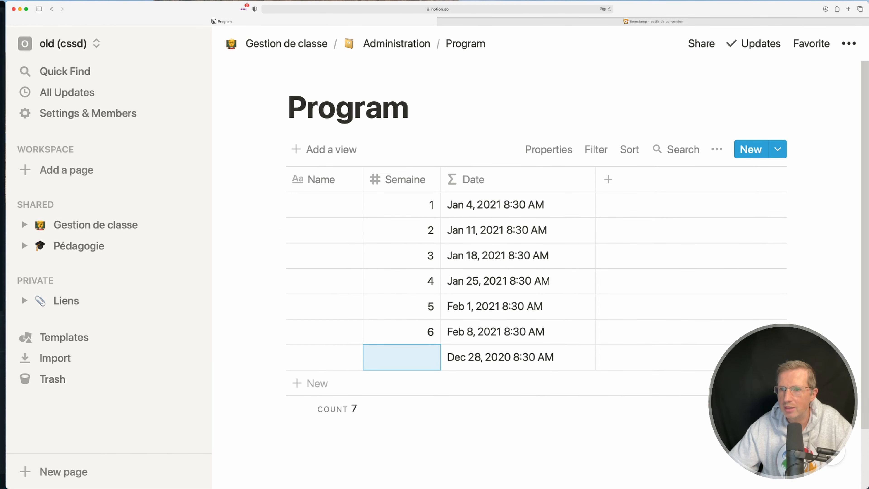
type("7")
key("Return")
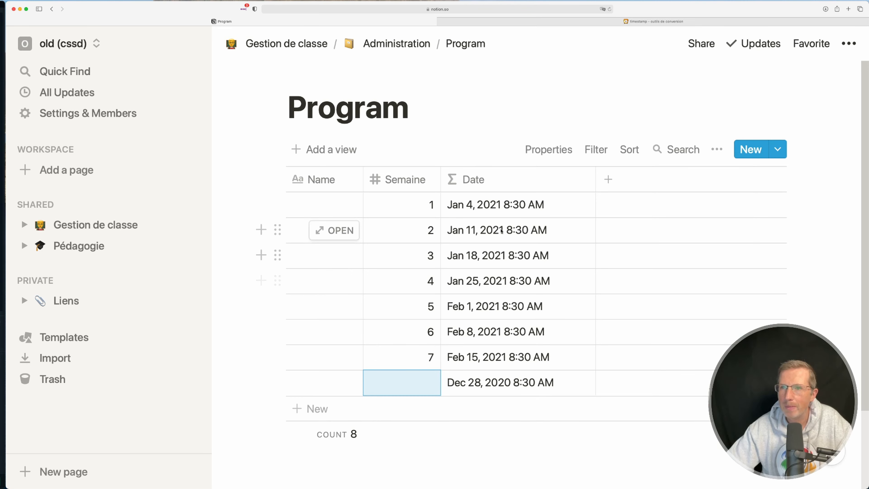
Reopen the Date formula, insert formatDate( in front of dateAdd and append a comma at the end
left_click(445, 205)
left_click(419, 205)
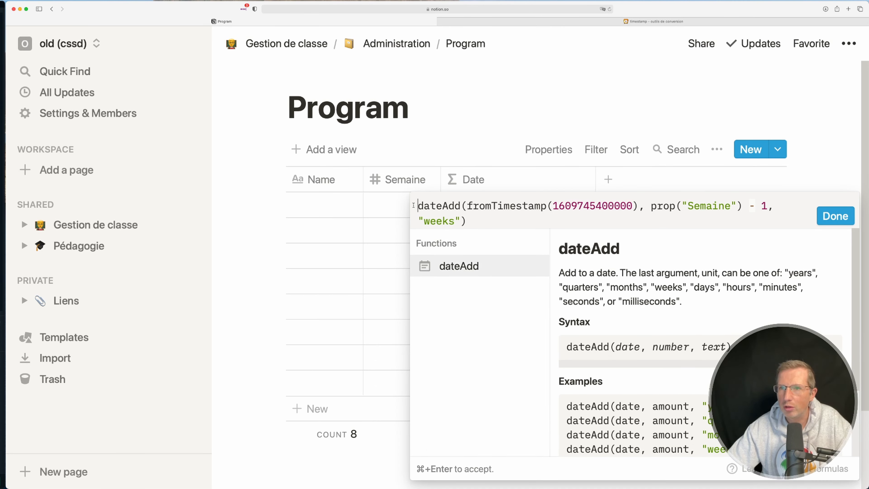
type("form")
type("atDate(")
left_click(499, 221)
type(",")
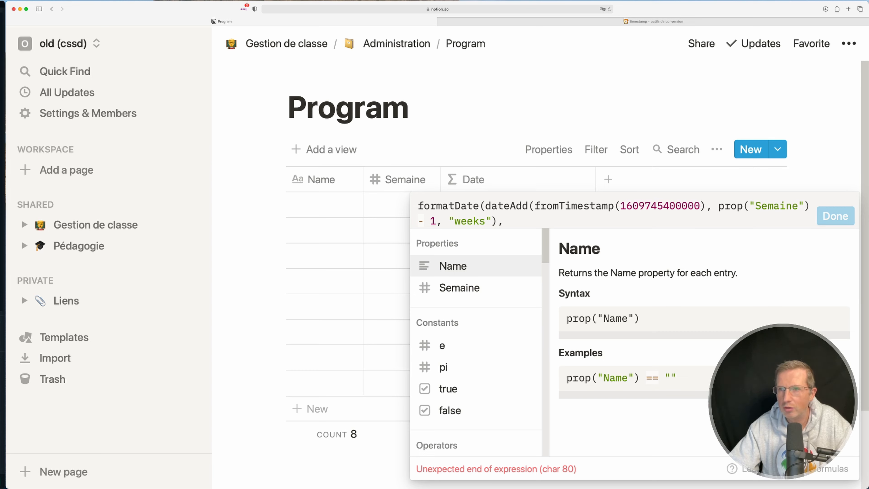
Replace the parenthesis and comma after "weeks" with a comma, the format "DD/MM/YY" and two closing parentheses
key("BackSpace")
key("BackSpace")
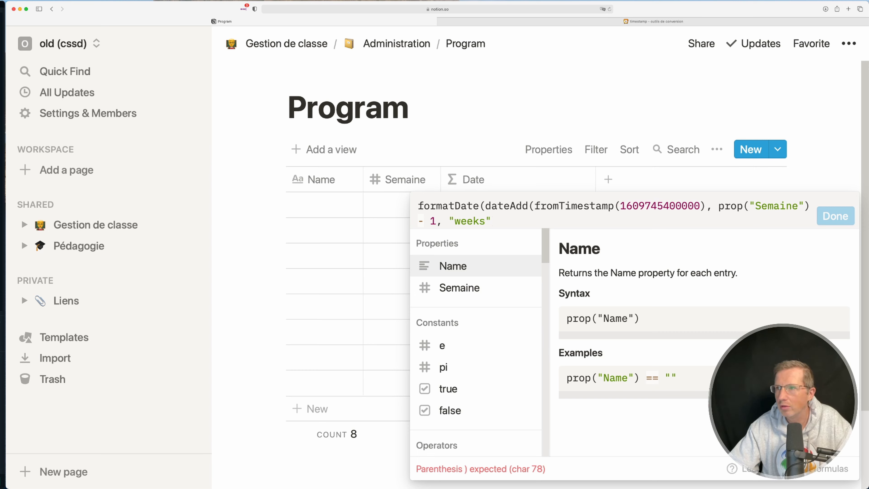
type(", ")
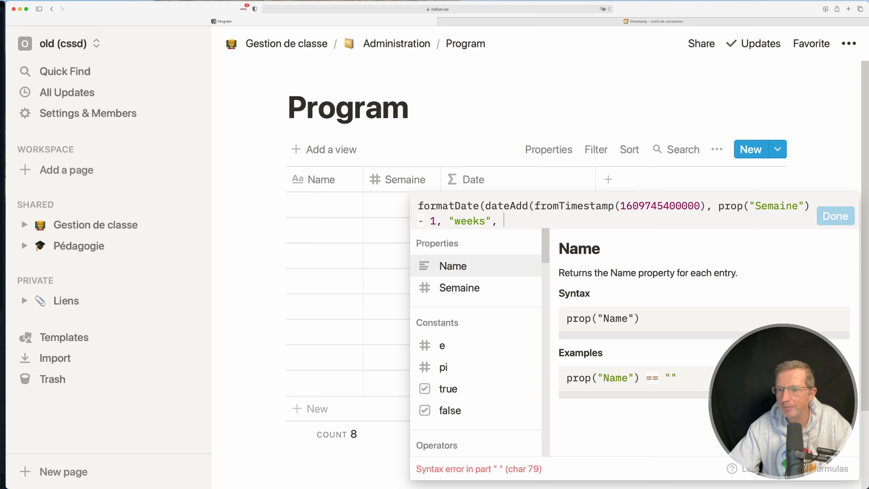
type("\"DD/")
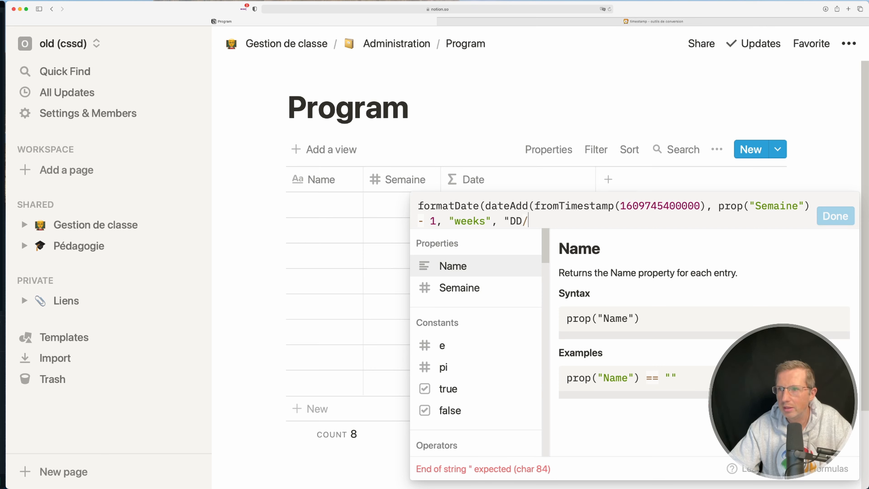
type("MM/")
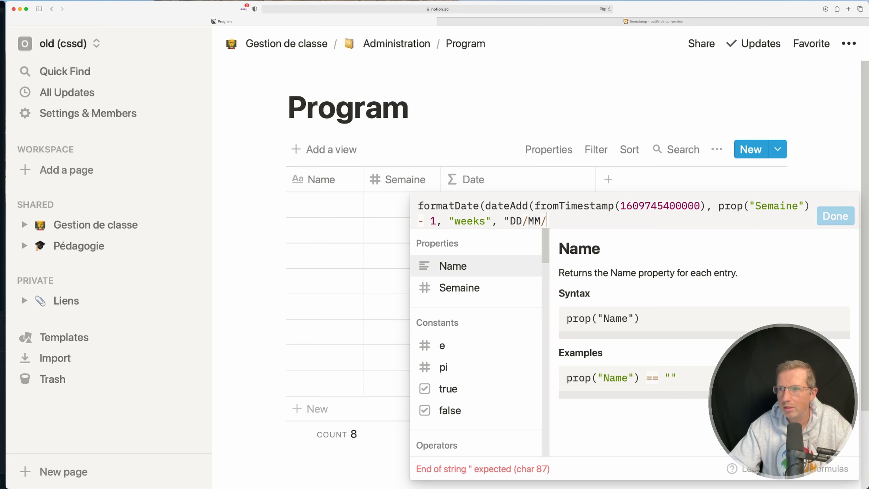
type("YY\")")
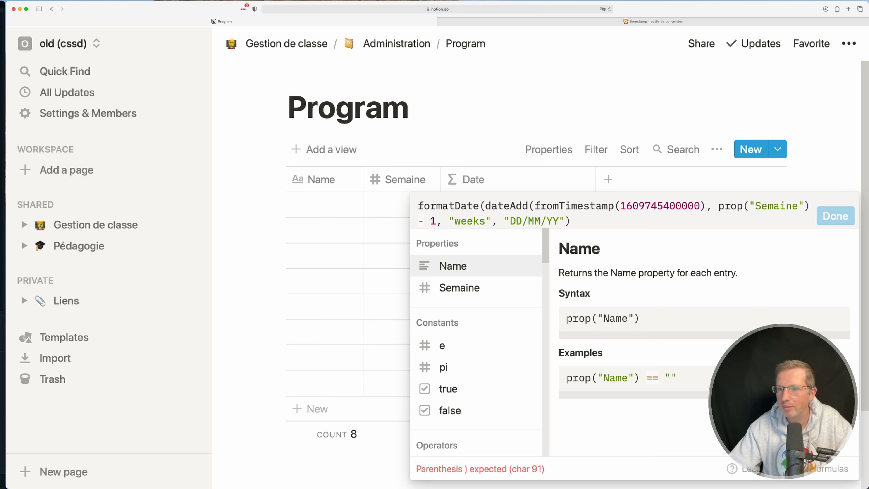
type(")")
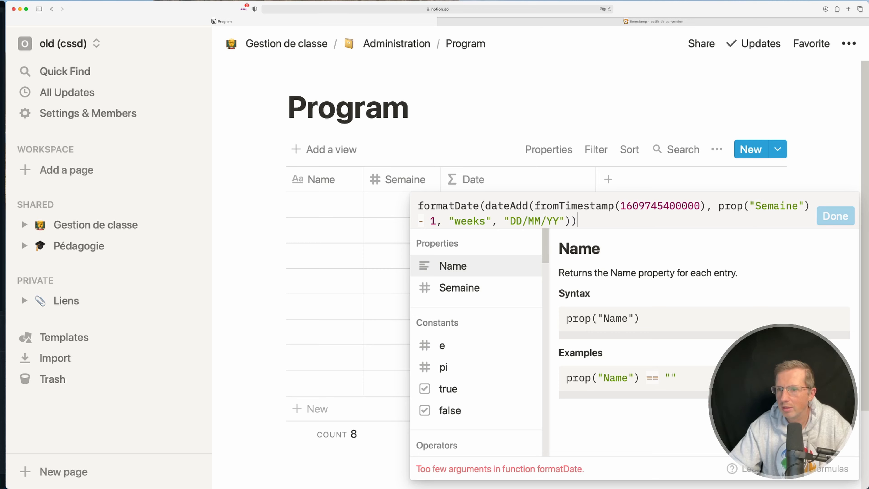
Move one closing parenthesis from the formula's end to right after "weeks", before the comma and "DD/MM/YY", and highlight the dateAdd part
key("BackSpace")
left_click_drag(498, 221, 492, 221)
type("à")
key("BackSpace")
type(")")
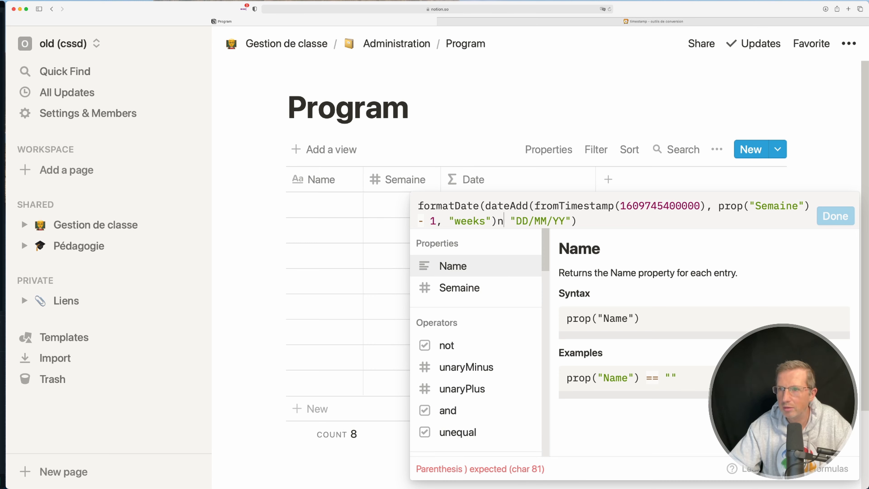
type(",")
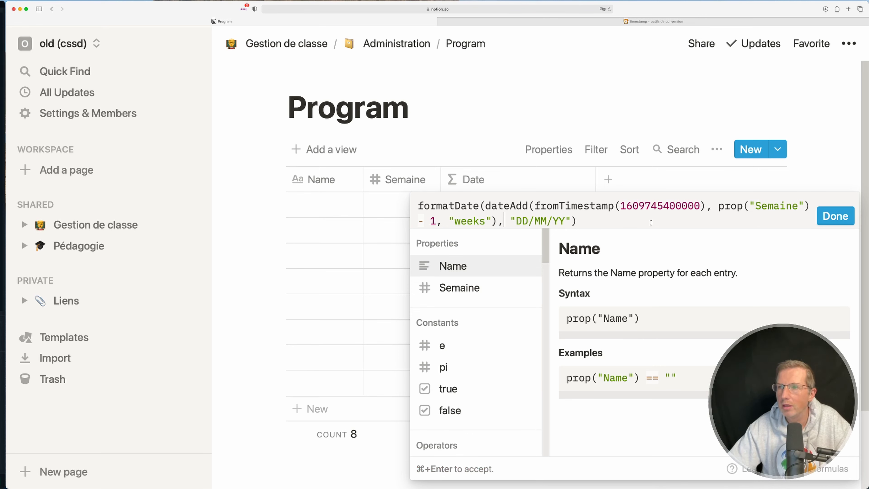
left_click(641, 226)
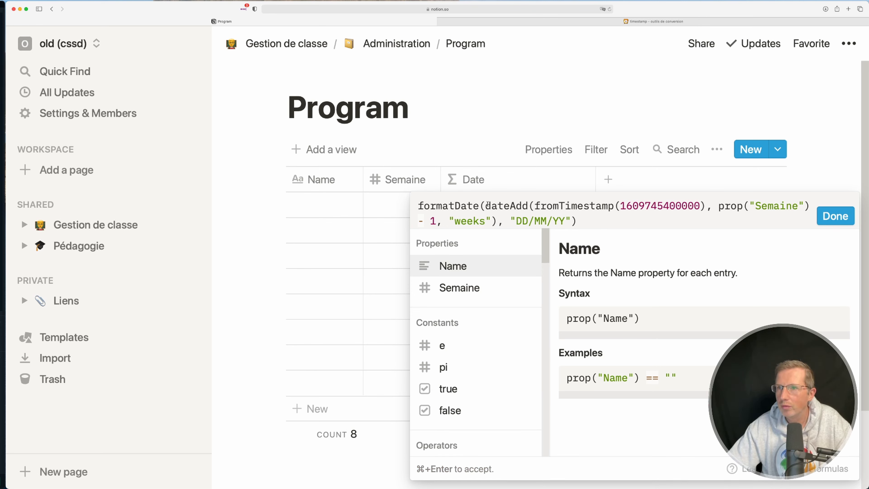
left_click_drag(488, 206, 491, 214)
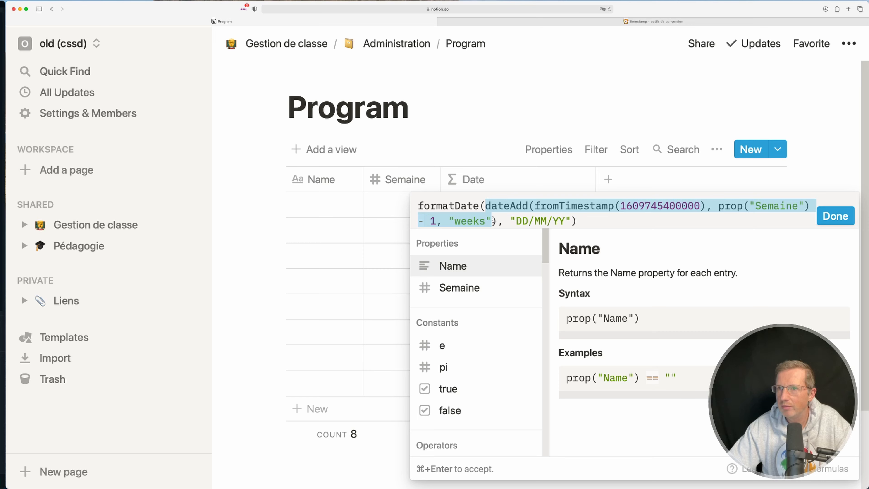